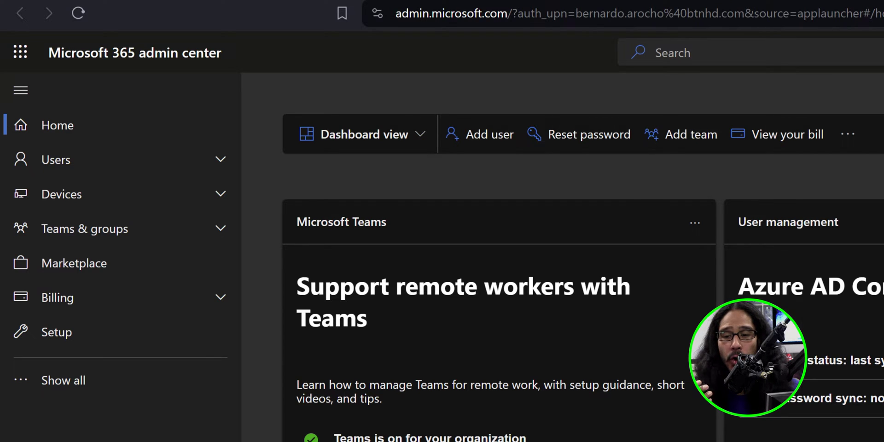
- Switch from the Microsoft 365 admin center to the Microsoft Entra admin center and open its Devices overview
scroll(460, 276, down, 5)
click(63, 380)
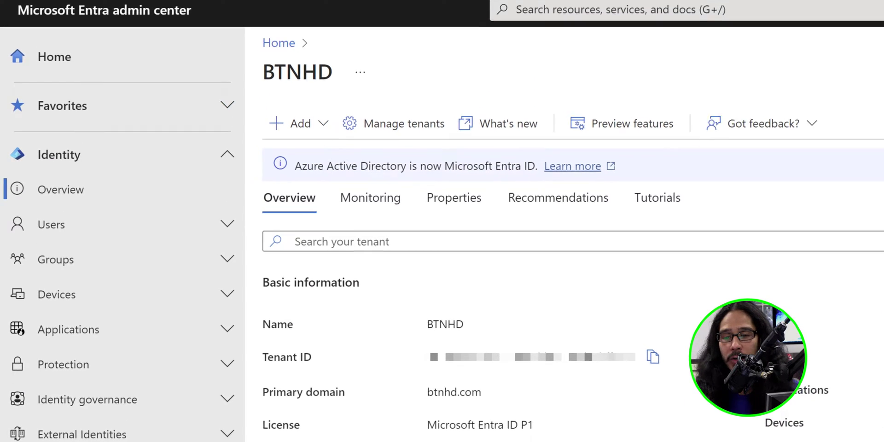
click(56, 296)
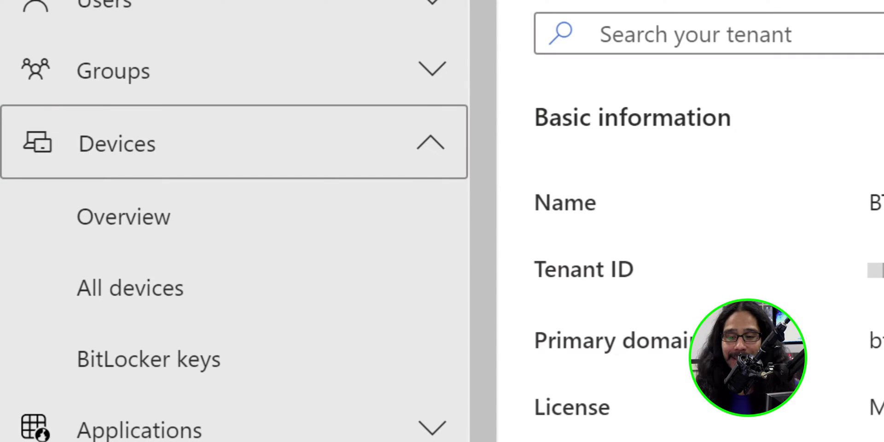
click(124, 217)
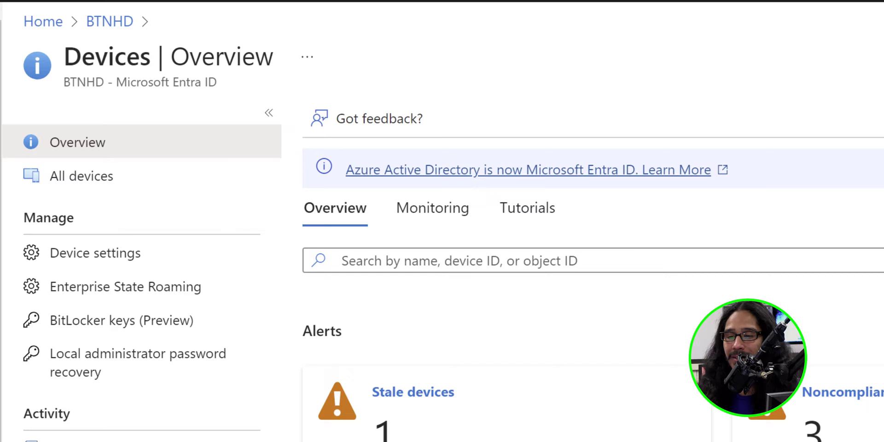
- In the Entra device settings, enable Microsoft Entra Local Administrator Password Solution (LAPS)
click(95, 253)
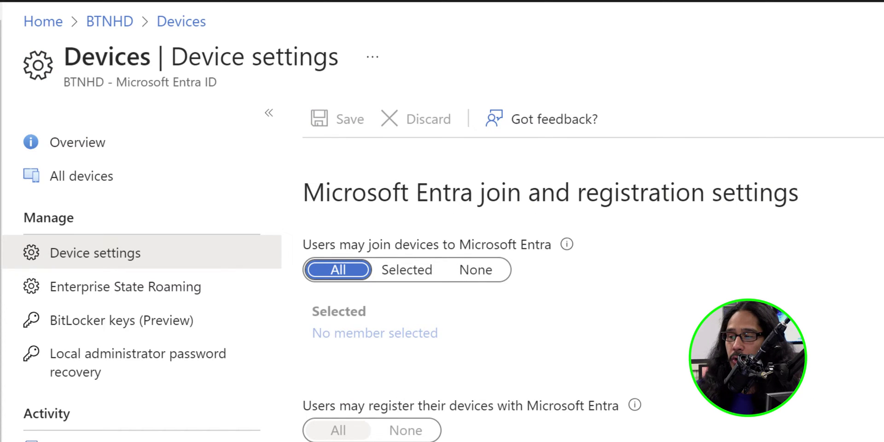
scroll(442, 221, down, 5)
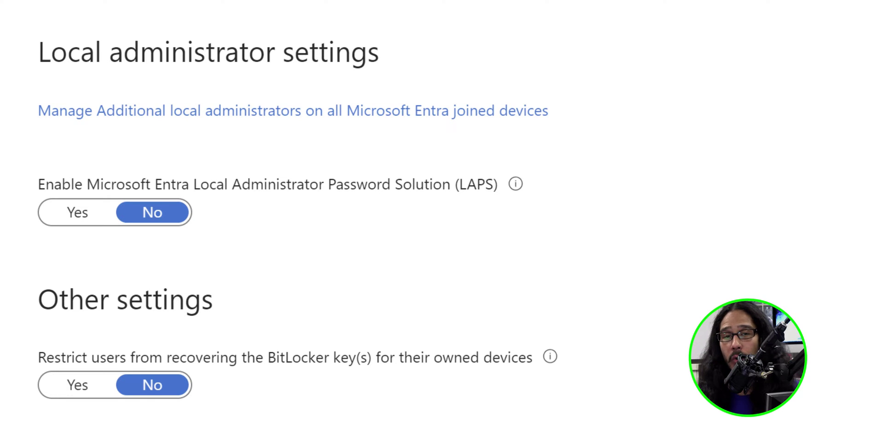
click(78, 213)
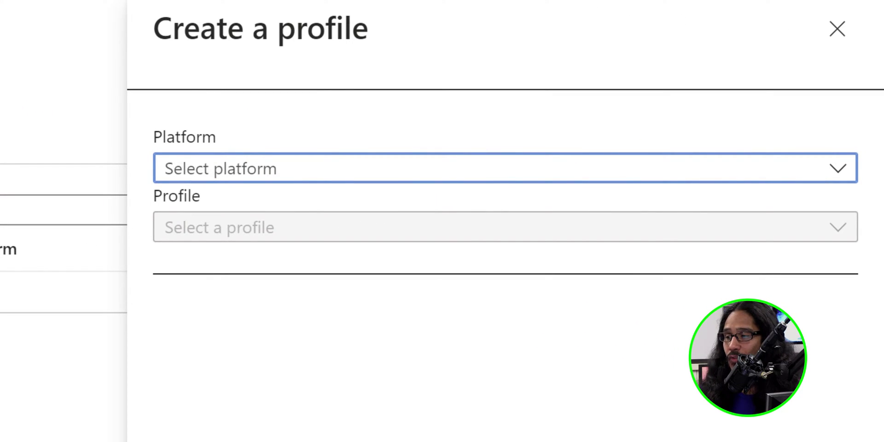
- Create a Windows 10 and later profile of type Local admin password solution (Windows LAPS), named BTNHD Windows LAPS Policy
key(alt+Down)
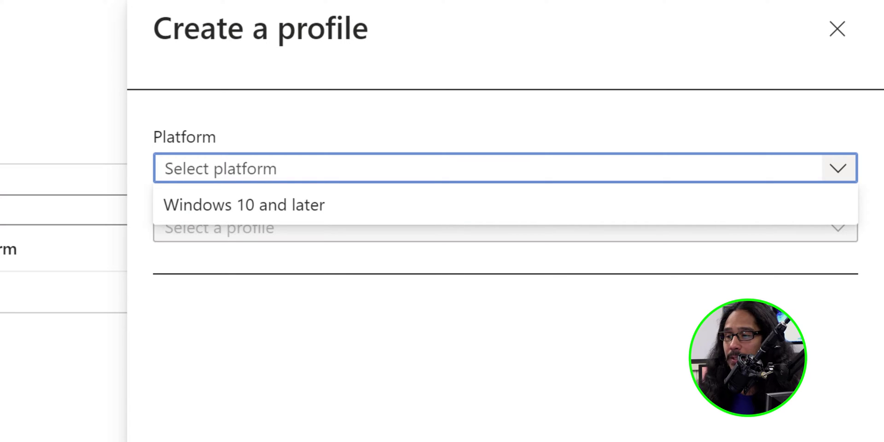
click(244, 205)
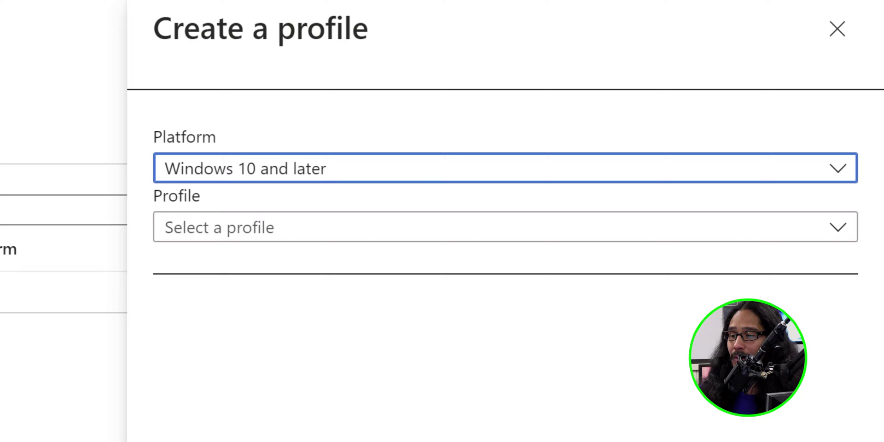
click(505, 227)
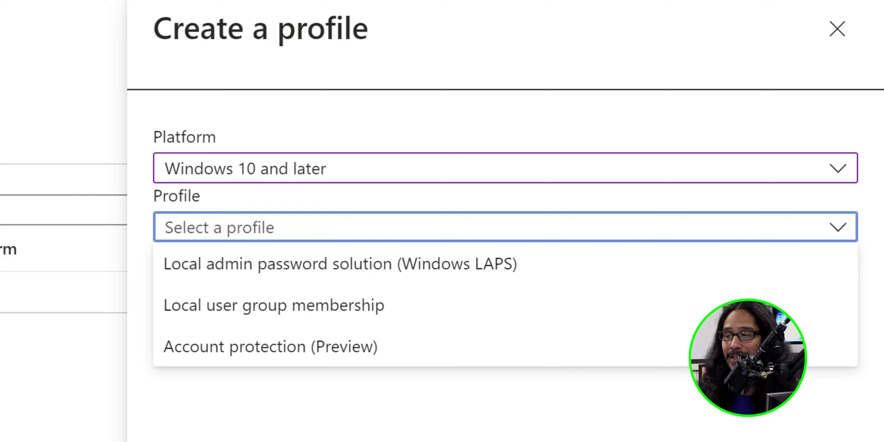
click(341, 264)
scroll(506, 230, down, 10)
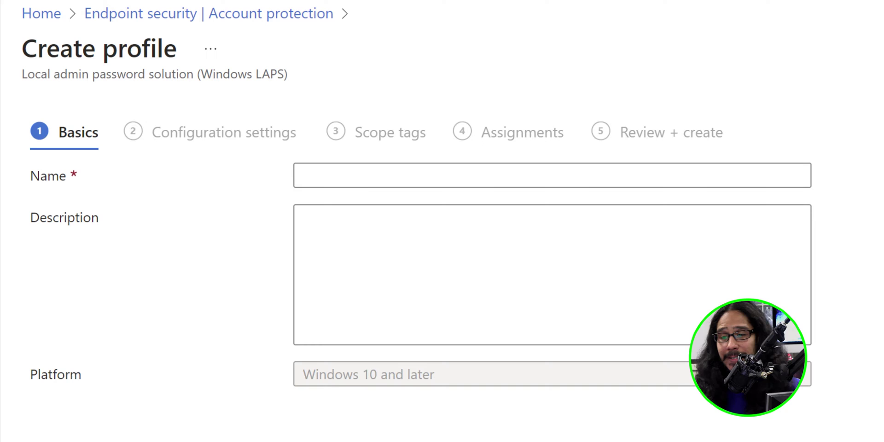
text(BTNHD Windows LAPS Policy)
key(Tab)
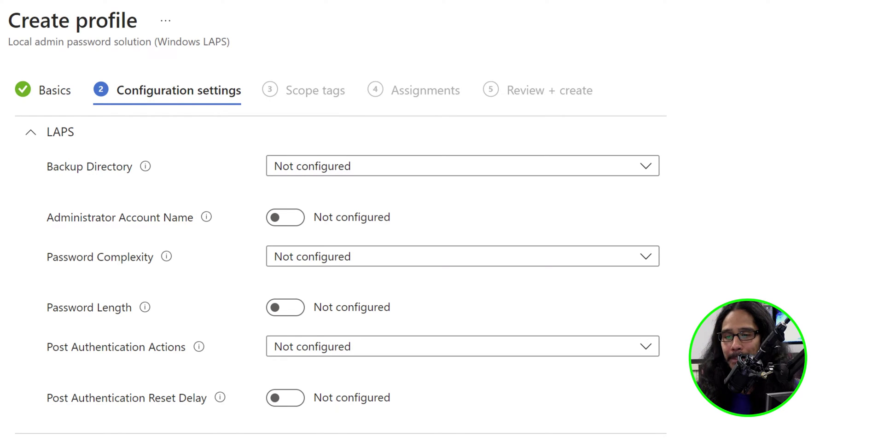
- Set the backup directory to Backup the password to Azure AD only and configure the password age as 30 days
click(462, 166)
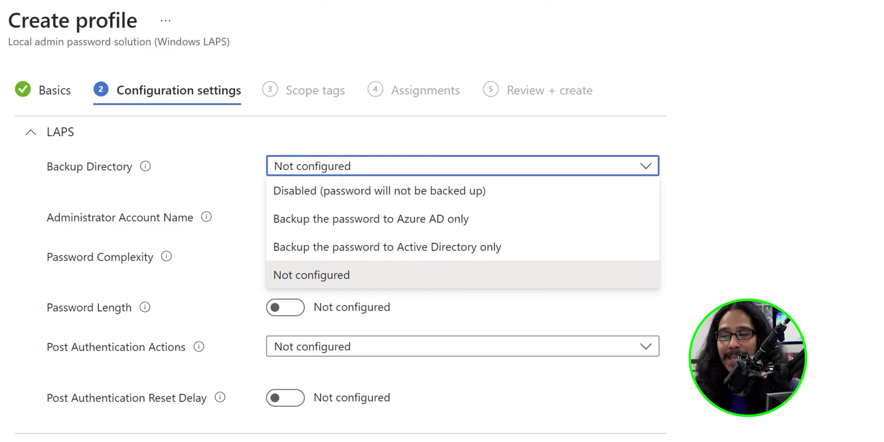
click(370, 219)
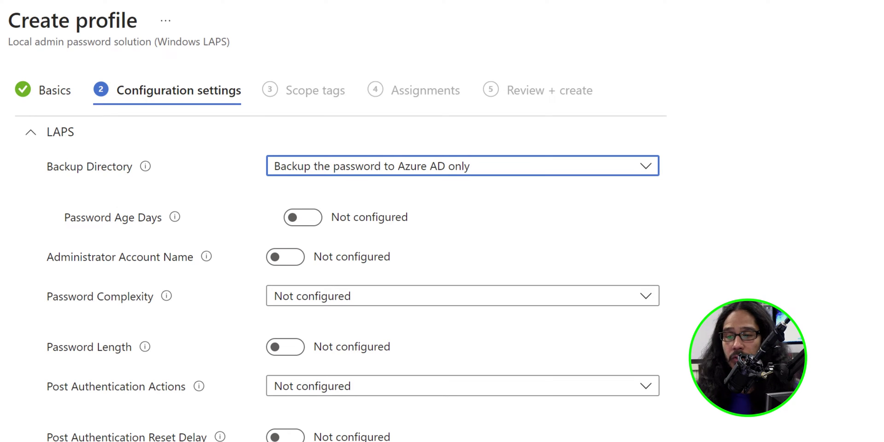
click(303, 217)
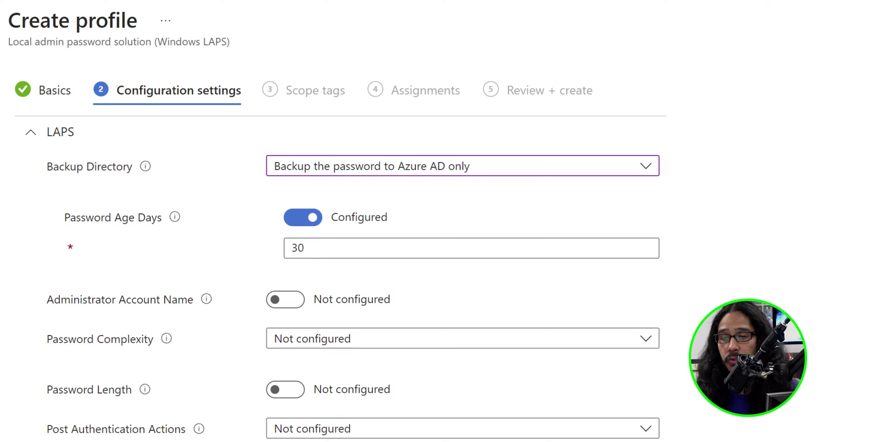
- Configure the administrator account name as BTNHDADMIN
click(285, 300)
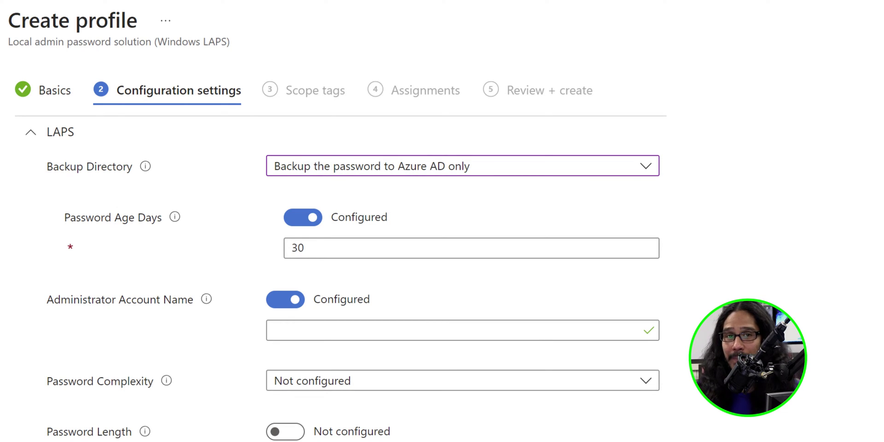
text(BTNHDADMIN)
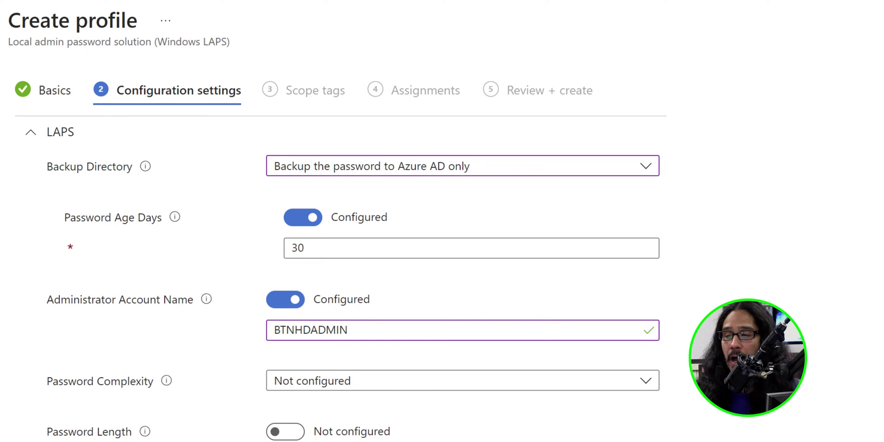
- Set password complexity to large letters, small letters, numbers and special characters (improved readability), and configure a password length of 14
click(461, 380)
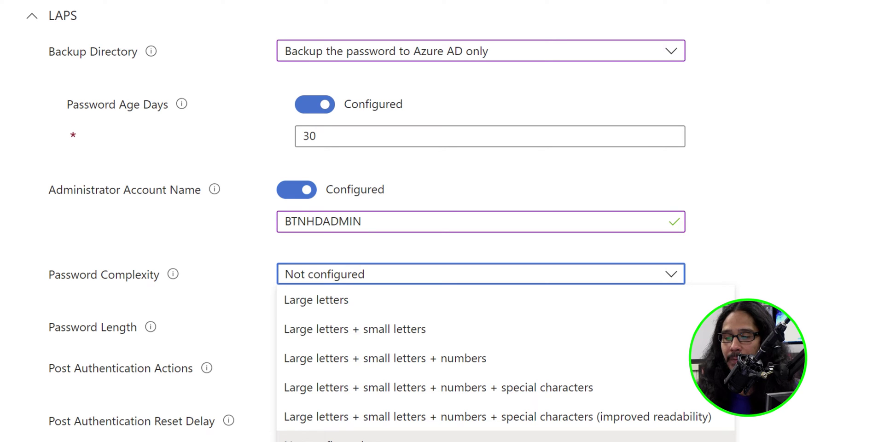
click(498, 417)
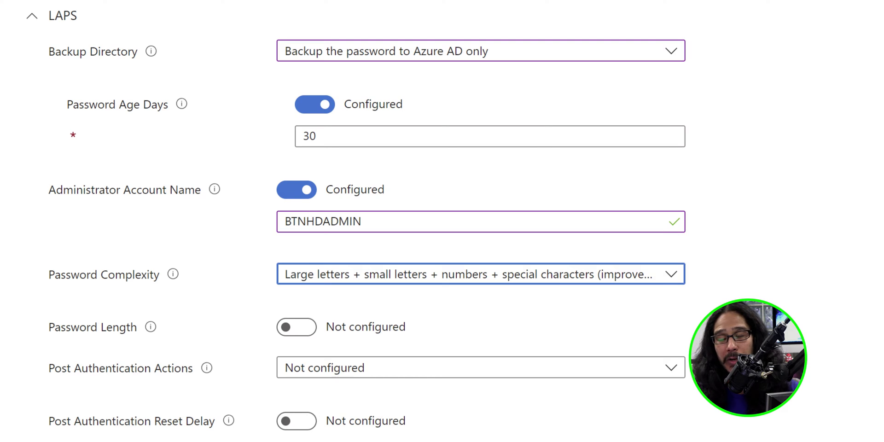
click(296, 327)
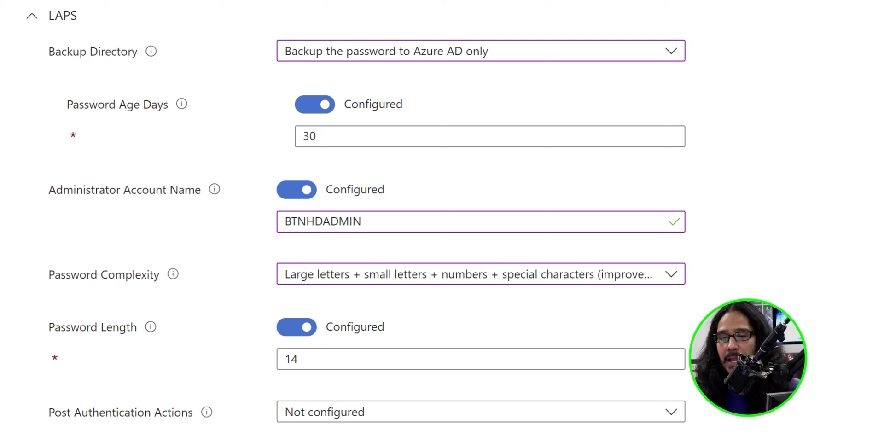
- Set the post authentication action to Reset password upon expiry of the grace period and enable the post authentication reset delay
scroll(442, 221, down, 3)
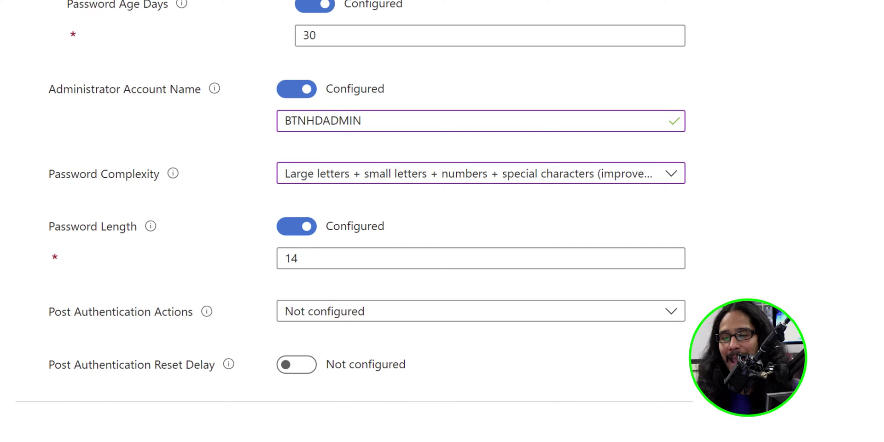
click(480, 312)
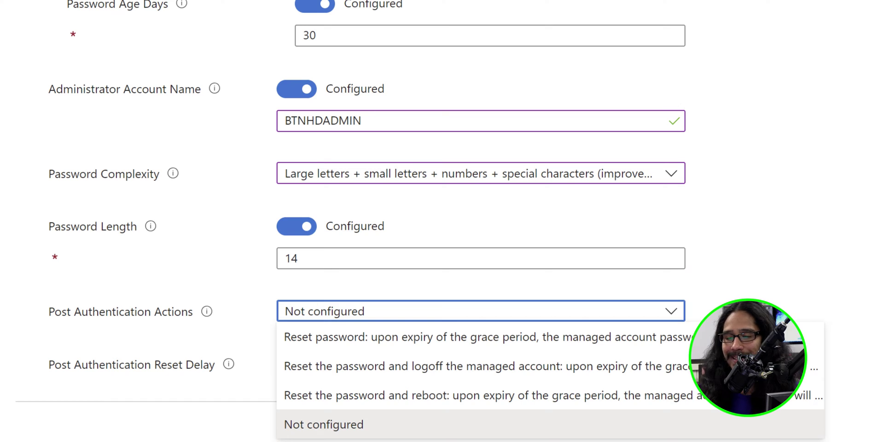
click(481, 337)
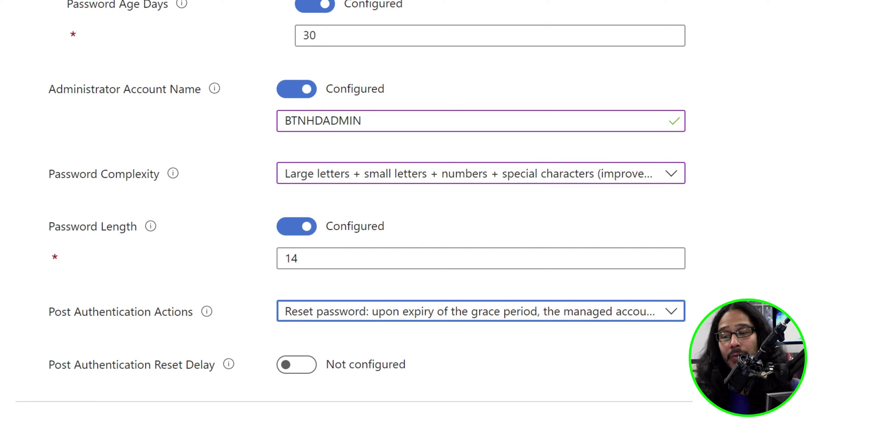
click(296, 364)
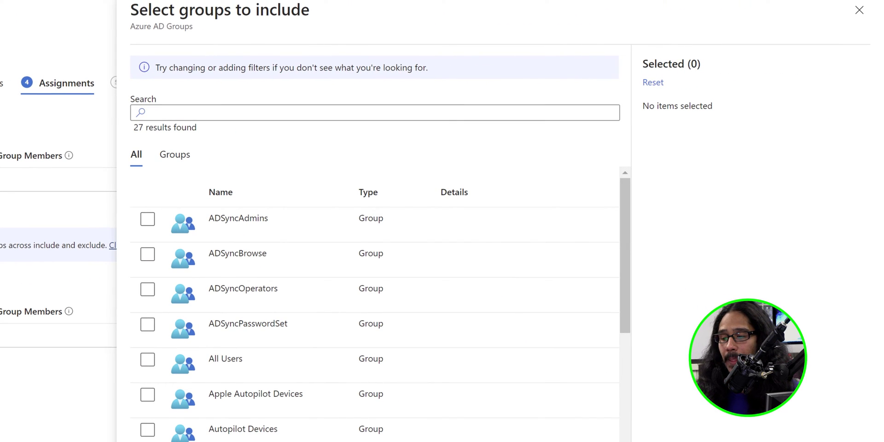
- Assign the profile to the Autopilot Devices group and proceed to the Review + create stage
click(147, 430)
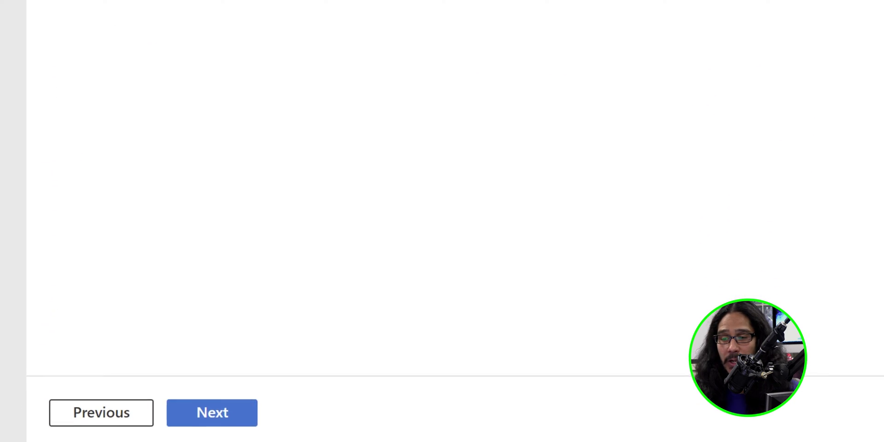
click(212, 413)
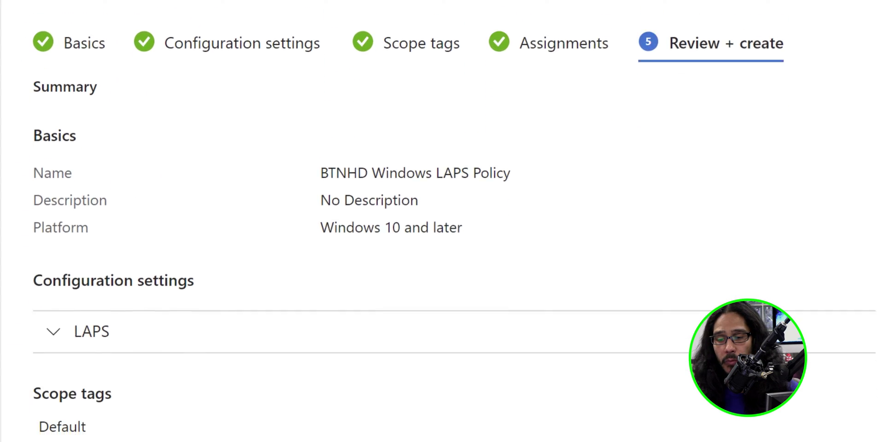